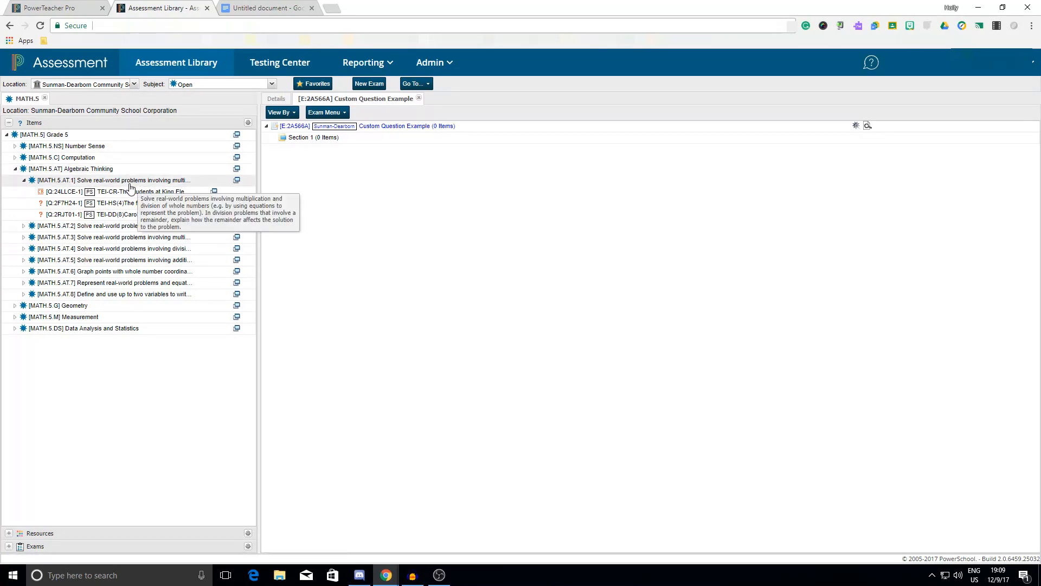
Start a new Fill in the Blank item under the MATH.5.AT.1 standard
{"action": "left_click", "coordinate": [130, 188]}
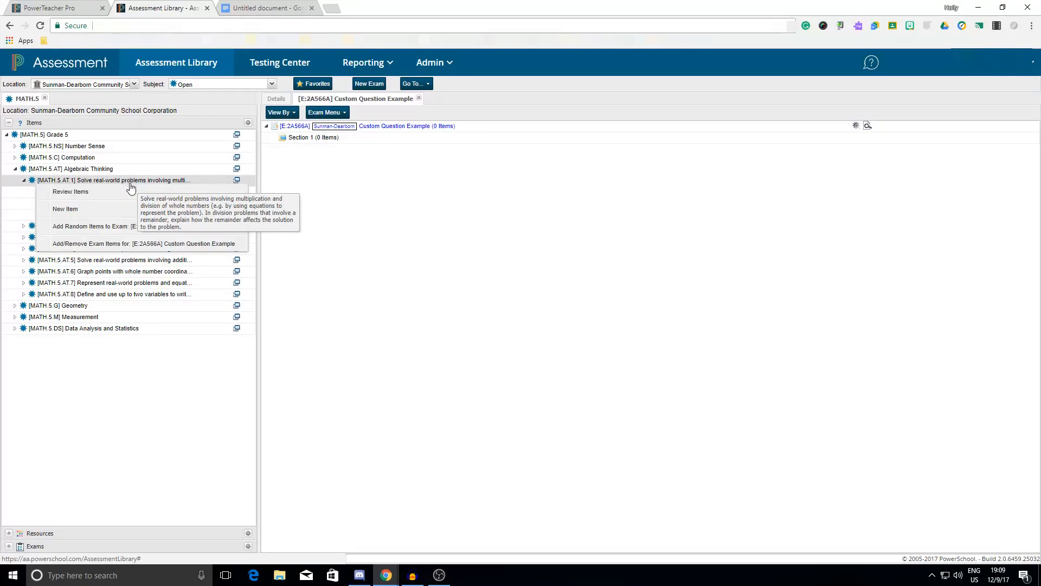
{"action": "left_click", "coordinate": [108, 209]}
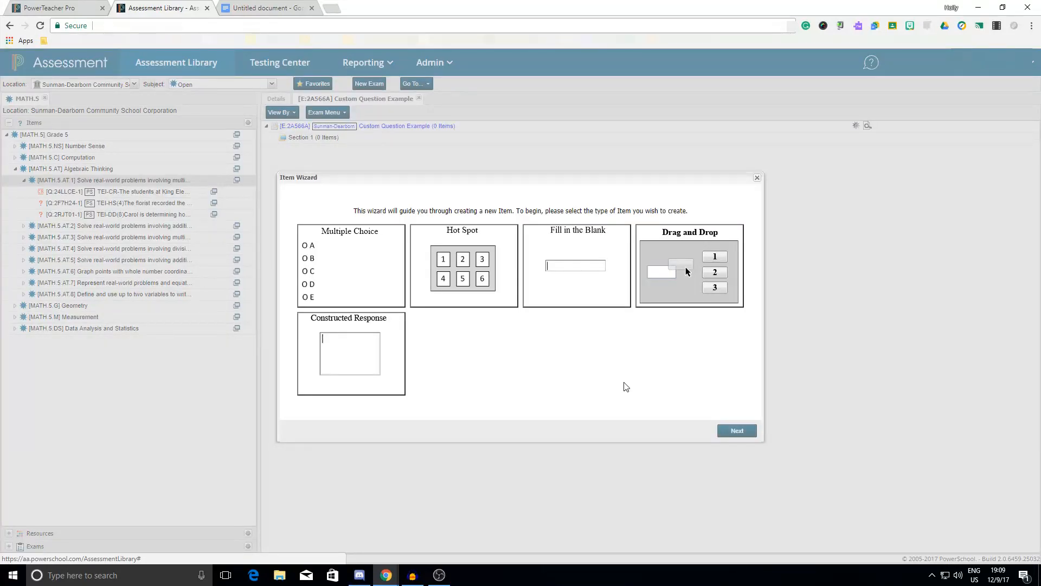
{"action": "left_click", "coordinate": [590, 291]}
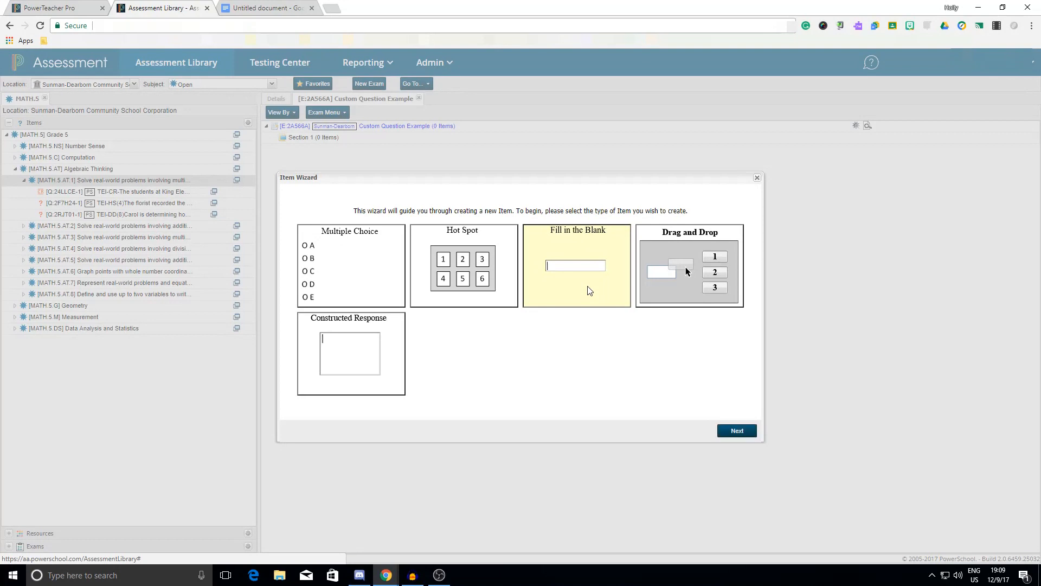
{"action": "left_click", "coordinate": [738, 430]}
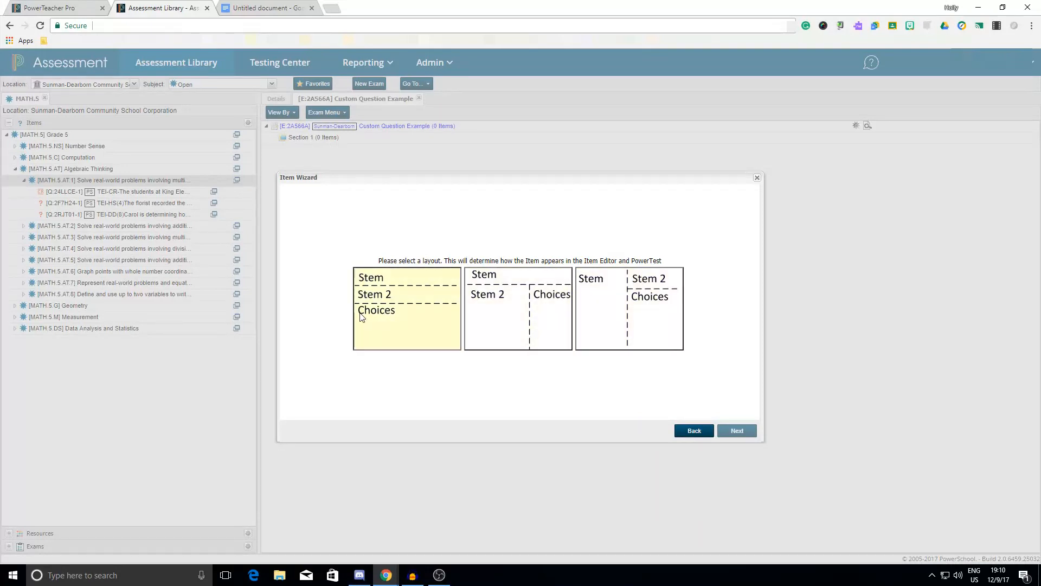
Choose the stacked Stem, Stem 2, Choices layout, set the number of choices to 2, and finish the item wizard
{"action": "left_click", "coordinate": [419, 314]}
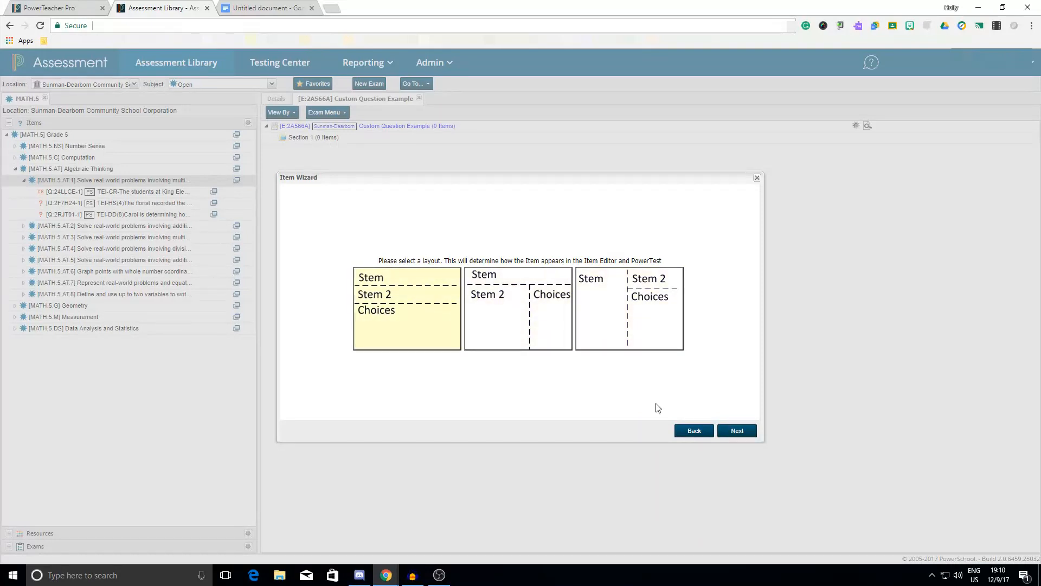
{"action": "left_click", "coordinate": [734, 432]}
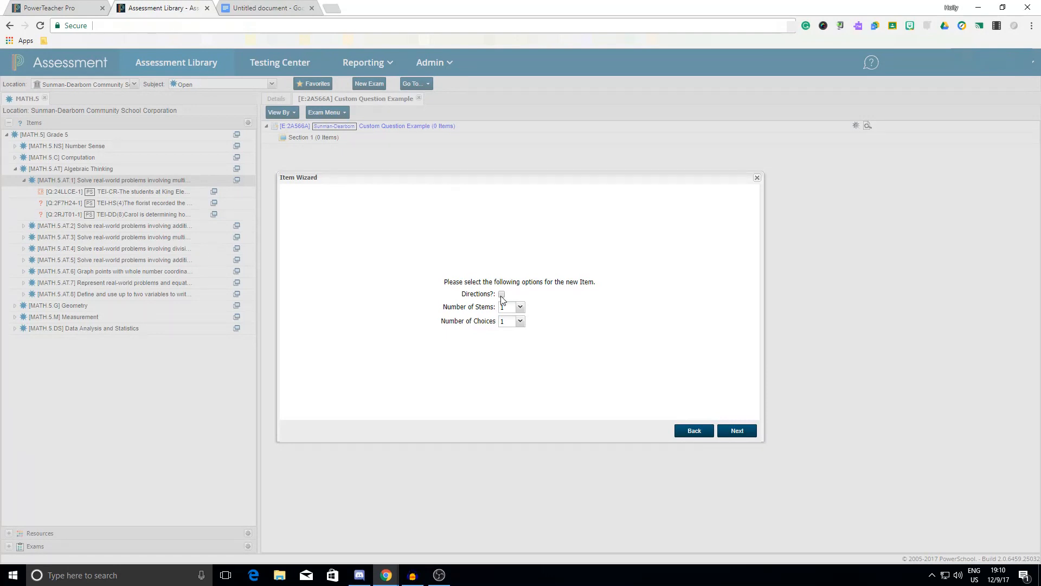
{"action": "left_click", "coordinate": [513, 324]}
{"action": "left_click", "coordinate": [510, 345]}
{"action": "left_click", "coordinate": [740, 436]}
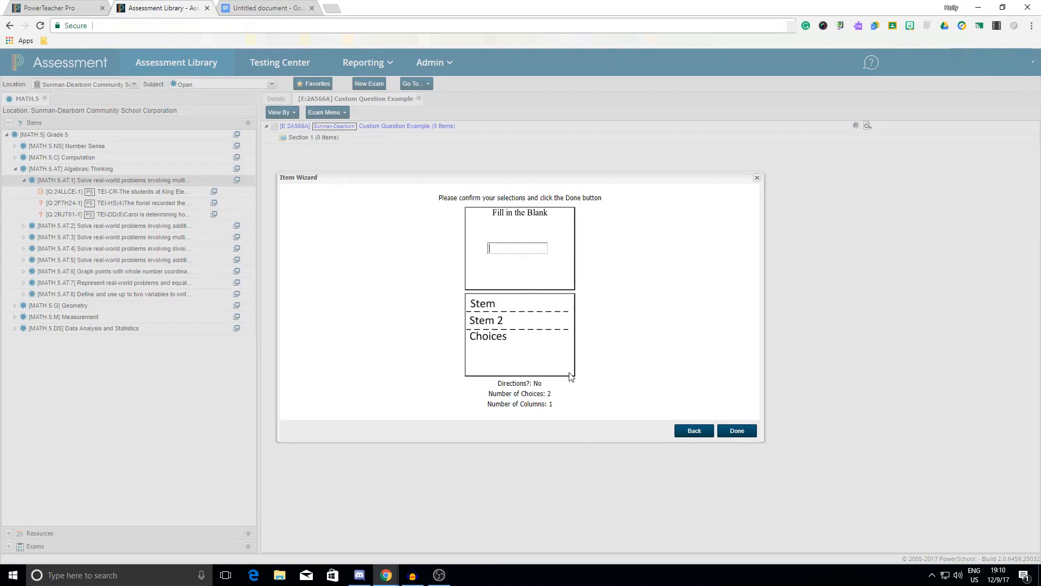
{"action": "left_click", "coordinate": [749, 435]}
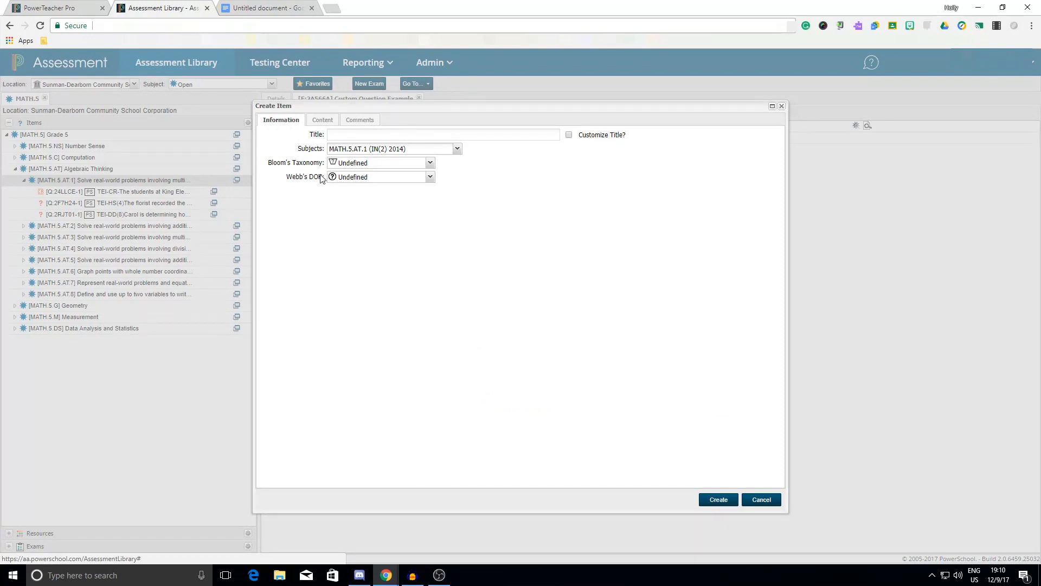
Review the question in the Google Docs document, and set the item's Bloom's Taxonomy to (1) Knowledge and Webb's DOK to (1) Recall
{"action": "left_click", "coordinate": [257, 8]}
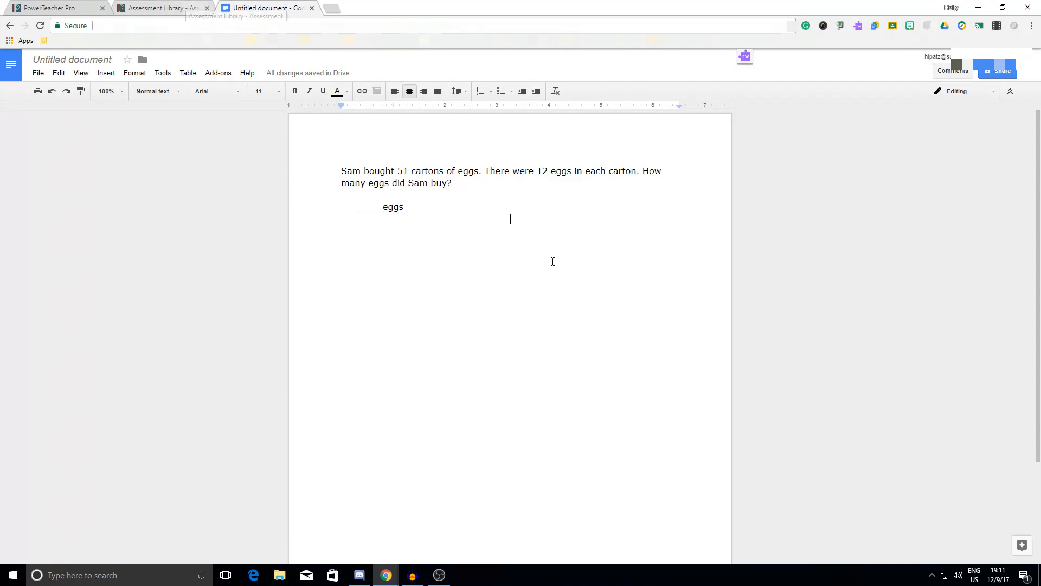
{"action": "left_click", "coordinate": [162, 7]}
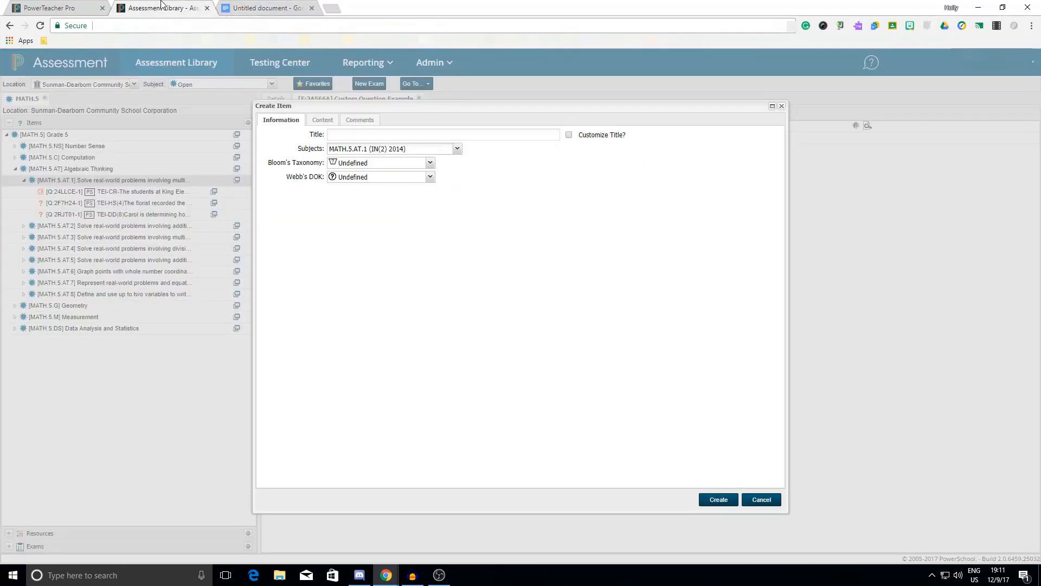
{"action": "left_click", "coordinate": [359, 163]}
{"action": "left_click", "coordinate": [407, 251]}
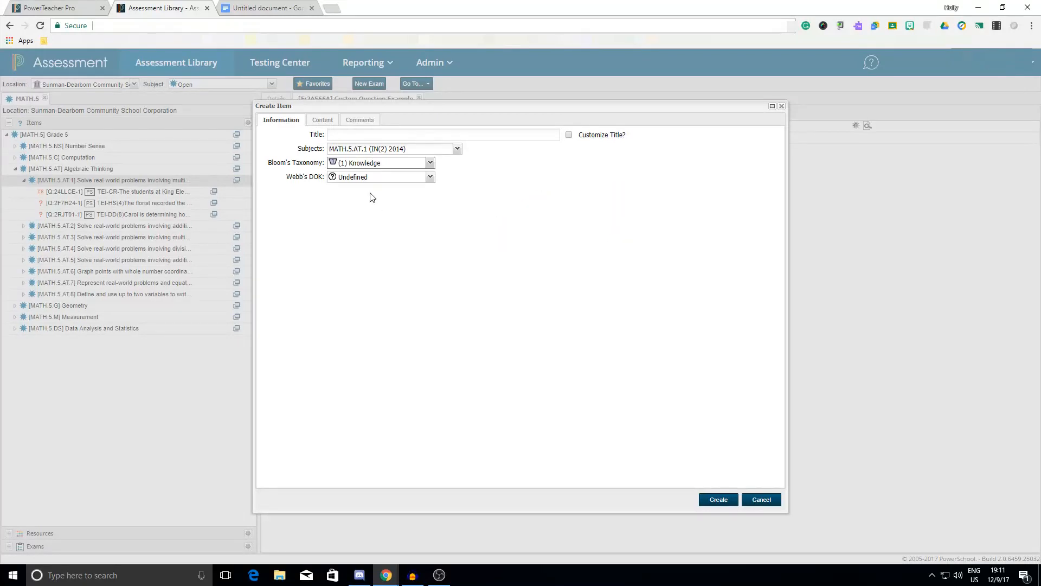
{"action": "left_click", "coordinate": [374, 177]}
{"action": "left_click", "coordinate": [342, 220]}
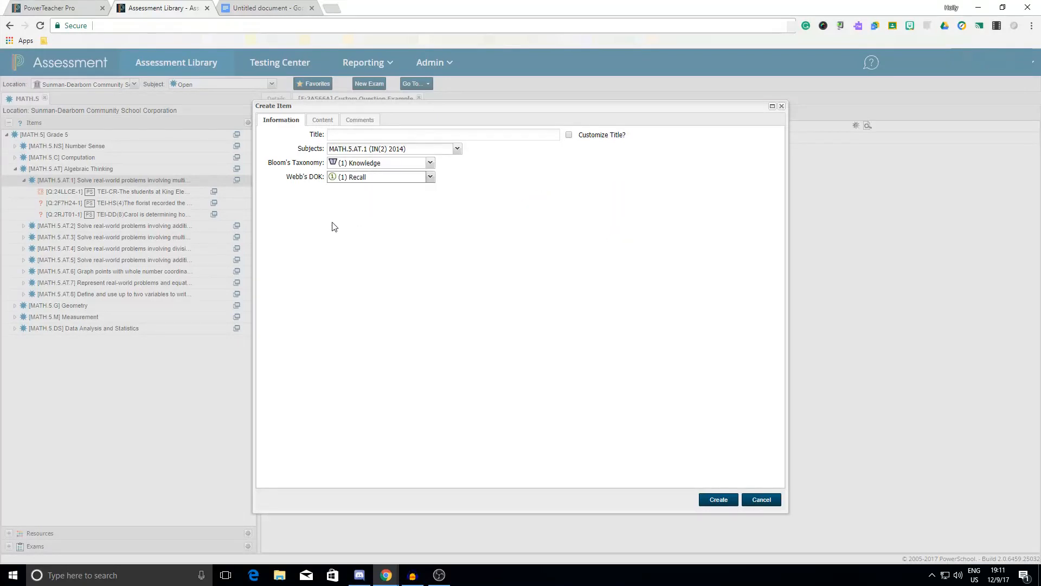
Copy the egg carton word problem, without its answer line, from the Google Docs document into the item's Stem 1
{"action": "left_click", "coordinate": [324, 120]}
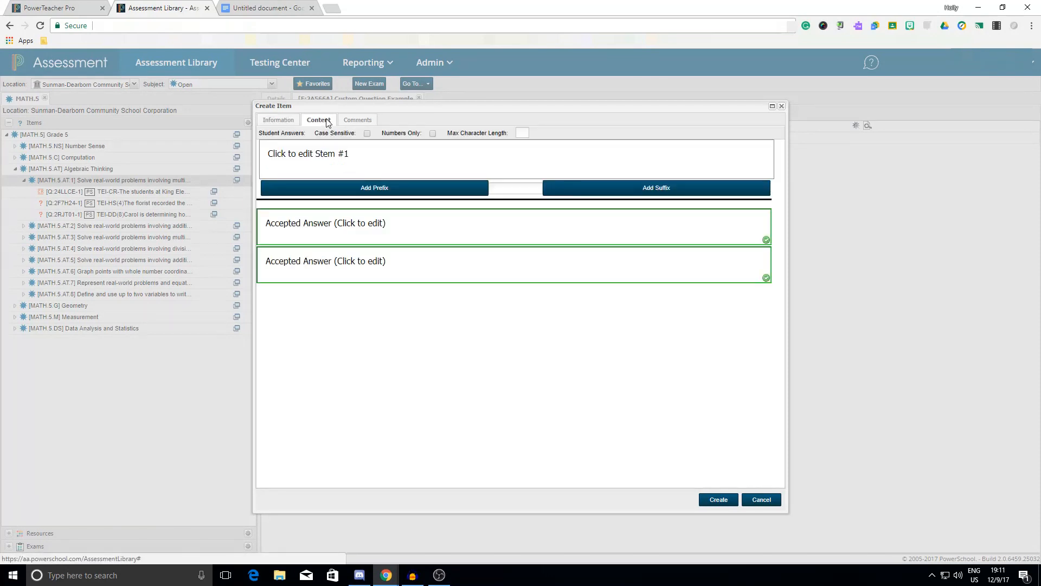
{"action": "left_click", "coordinate": [321, 156]}
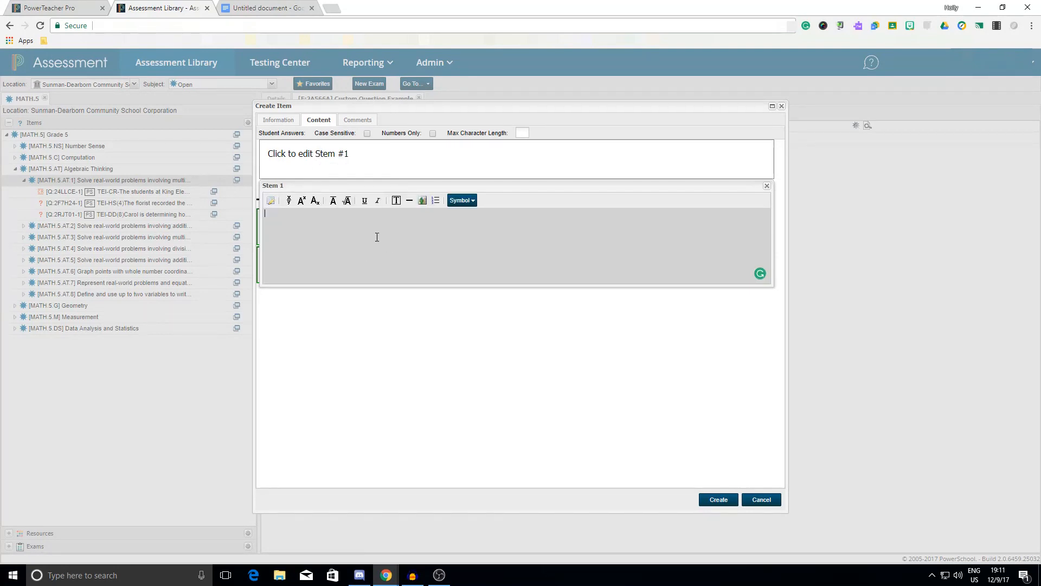
{"action": "left_click", "coordinate": [259, 5]}
{"action": "left_click_drag", "start_coordinate": [453, 184], "coordinate": [337, 167]}
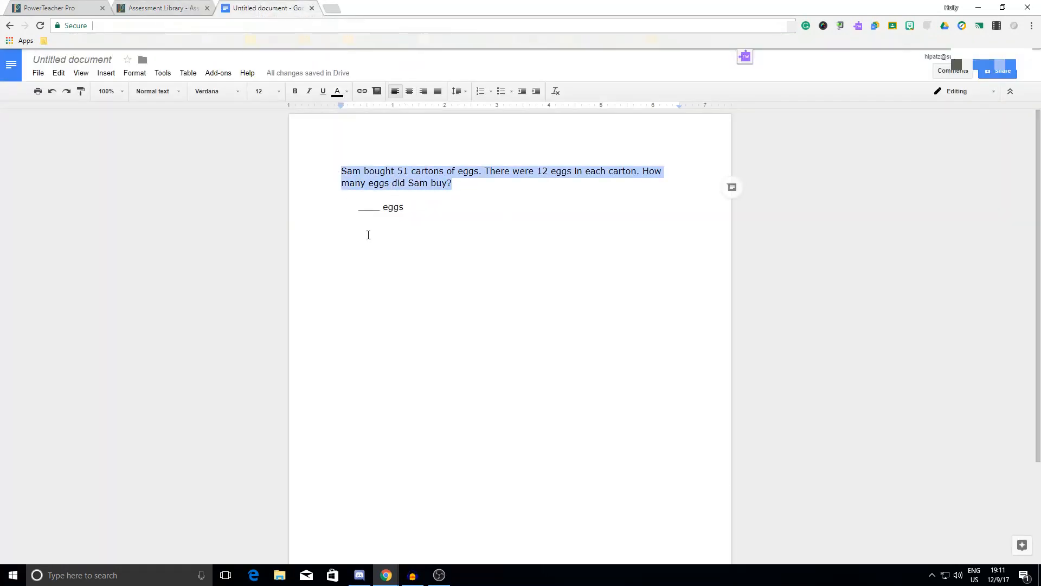
{"action": "right_click", "coordinate": [395, 180]}
{"action": "left_click", "coordinate": [411, 204]}
{"action": "left_click", "coordinate": [192, 9]}
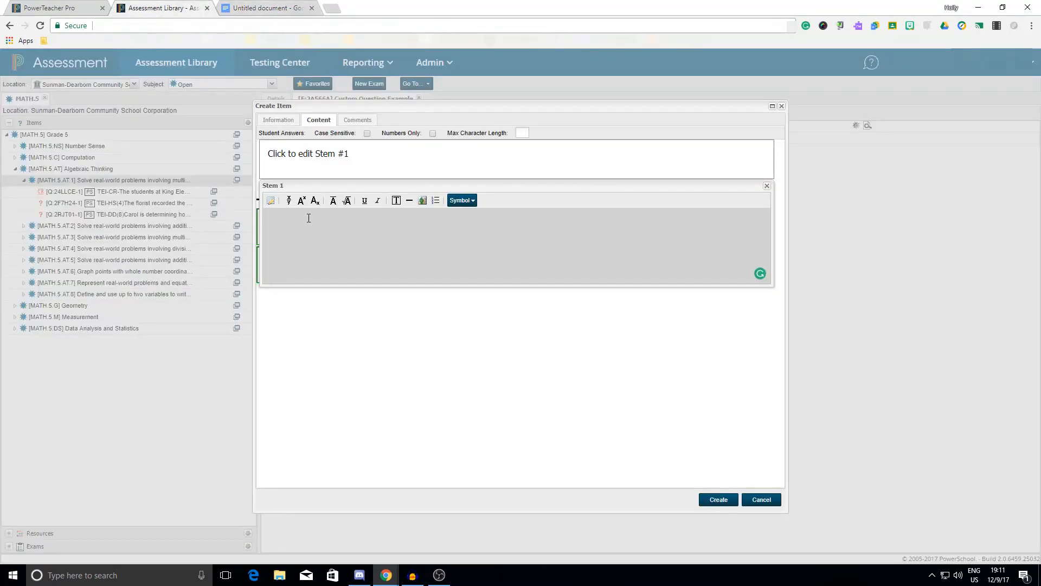
{"action": "left_click", "coordinate": [282, 223]}
{"action": "key", "text": "ctrl+v"}
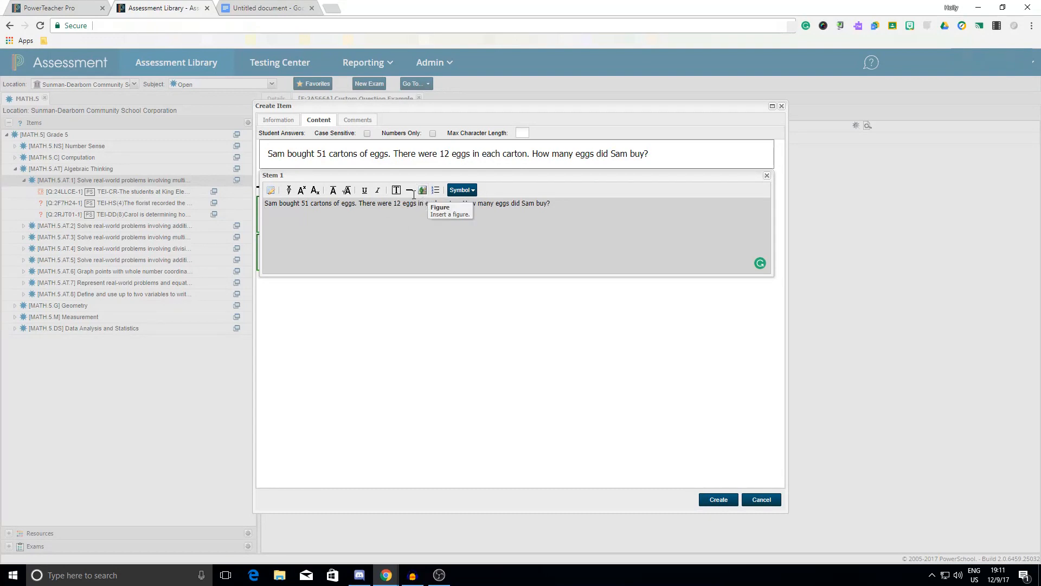
Search Google Images for eggs in a new browser tab and save the picture of four brown eggs as Eggs1
{"action": "left_click", "coordinate": [329, 9]}
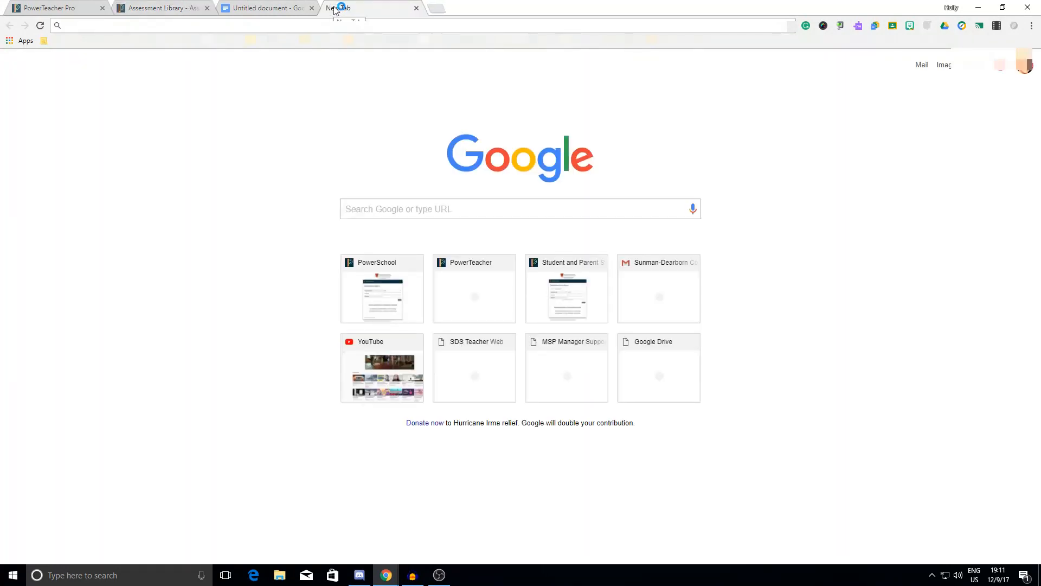
{"action": "type", "text": "eggs"}
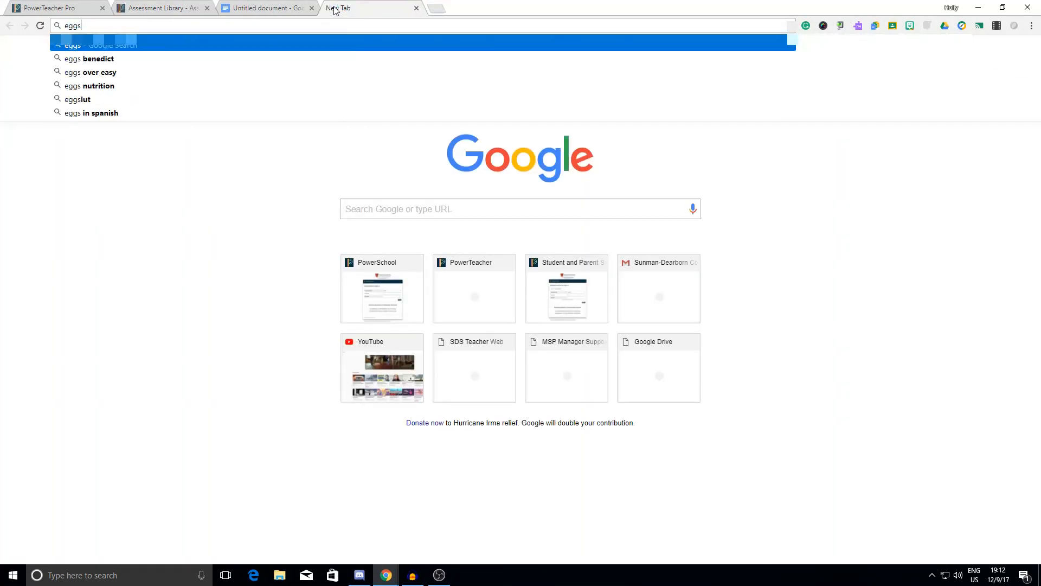
{"action": "key", "text": "Return"}
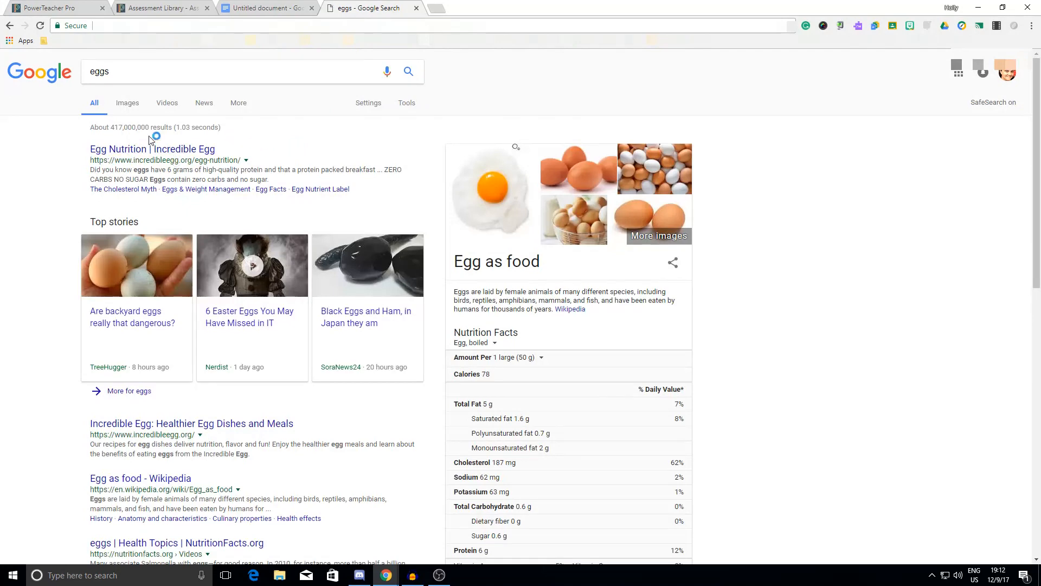
{"action": "left_click", "coordinate": [129, 106]}
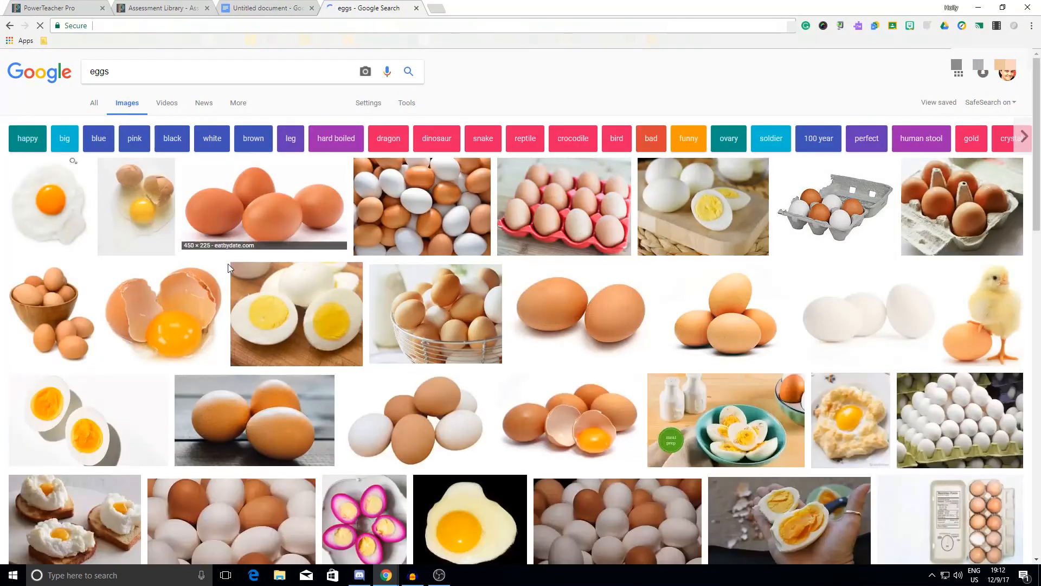
{"action": "left_click", "coordinate": [241, 217]}
{"action": "right_click", "coordinate": [289, 297]}
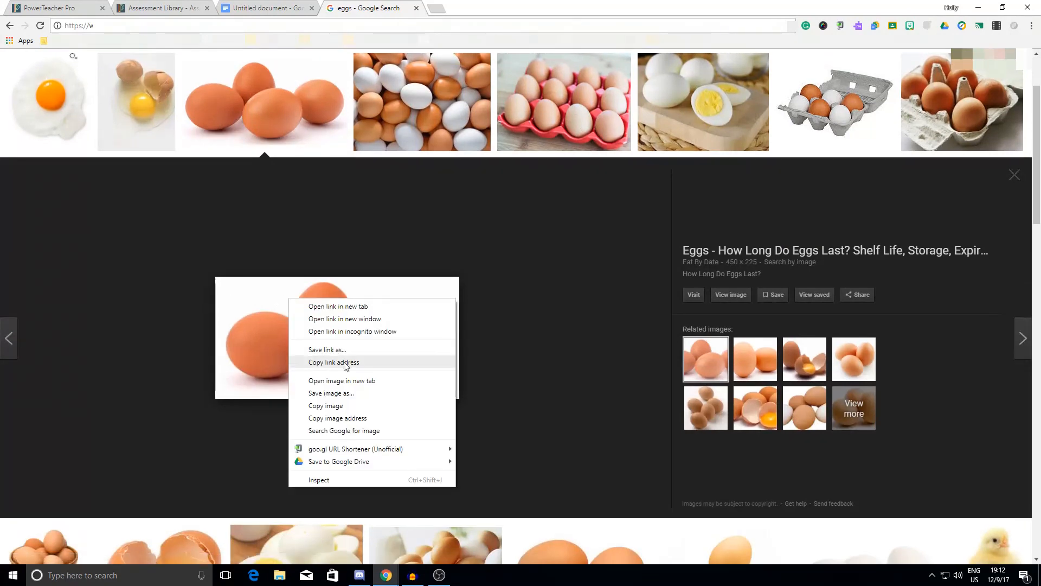
{"action": "left_click", "coordinate": [337, 393]}
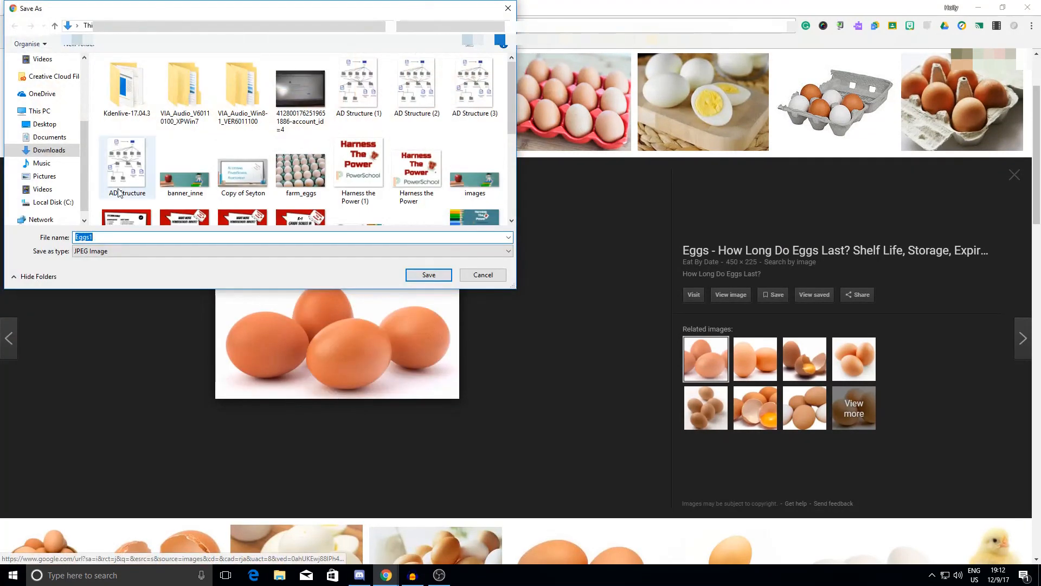
{"action": "left_click", "coordinate": [428, 275]}
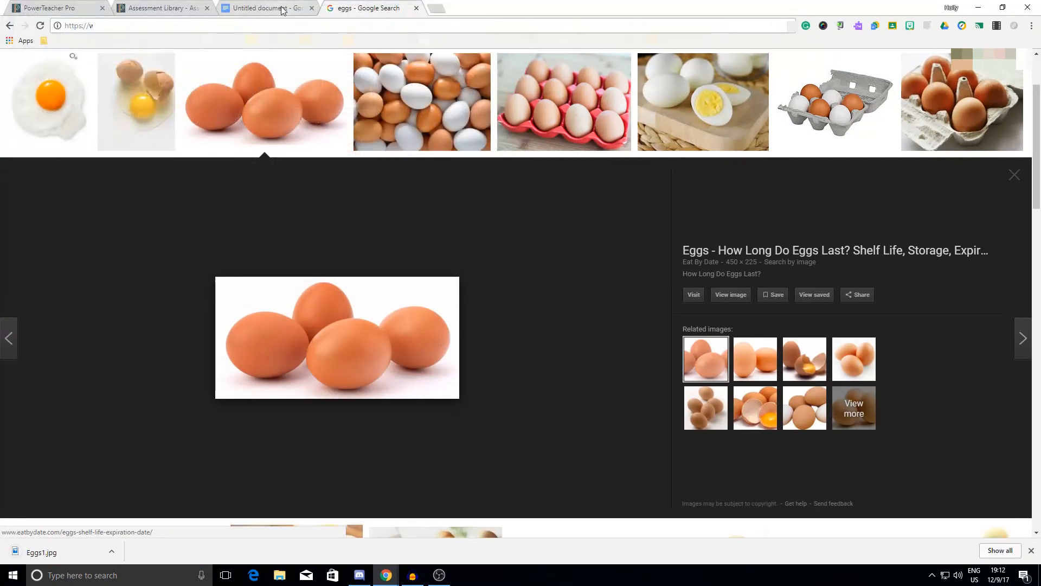
Back in the Assessment item, upload the Eggs1 image and insert it as a figure below the question text in Stem 1
{"action": "left_click", "coordinate": [156, 9]}
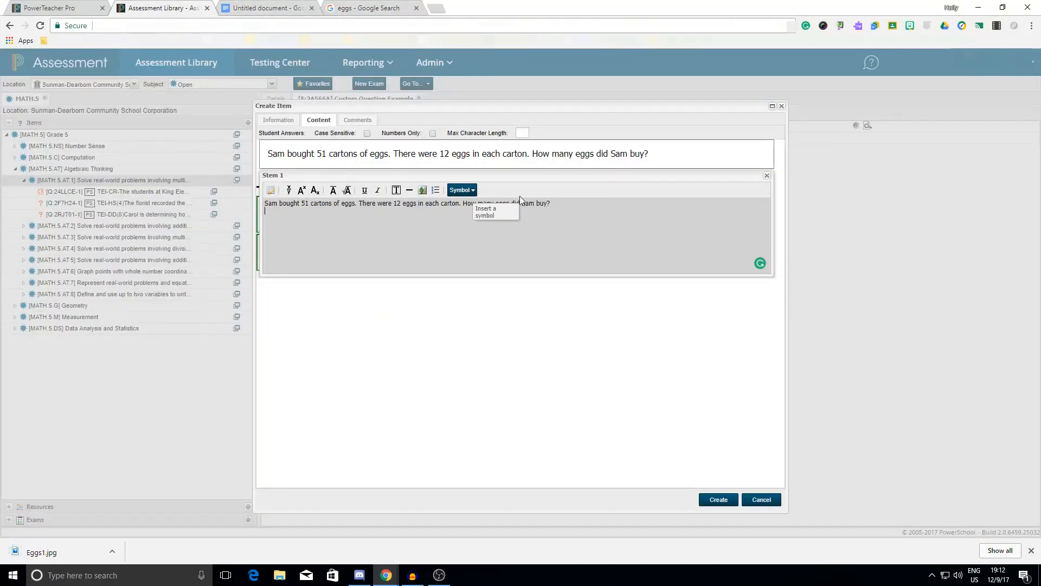
{"action": "left_click", "coordinate": [423, 190]}
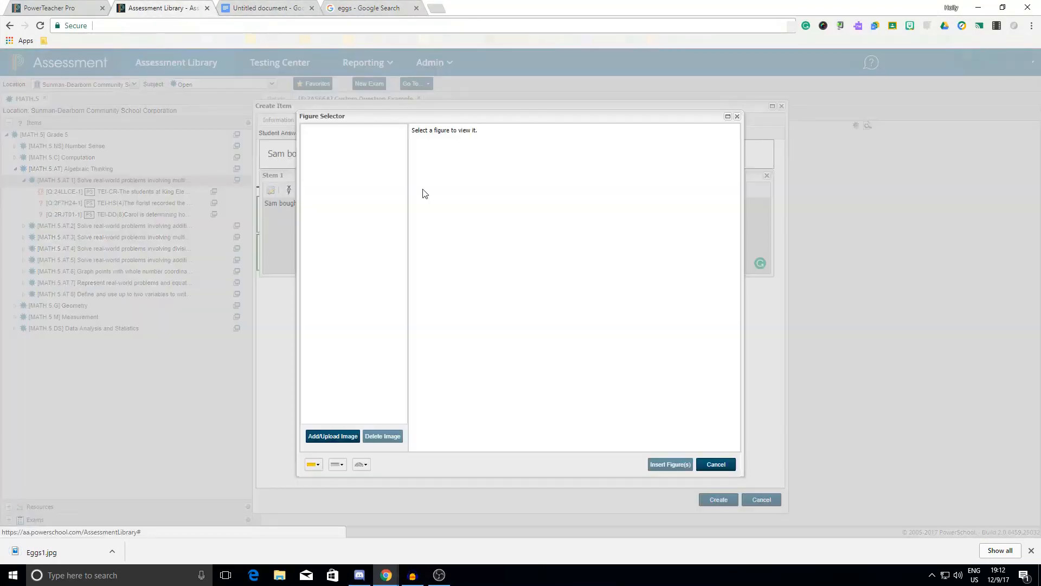
{"action": "left_click", "coordinate": [333, 437]}
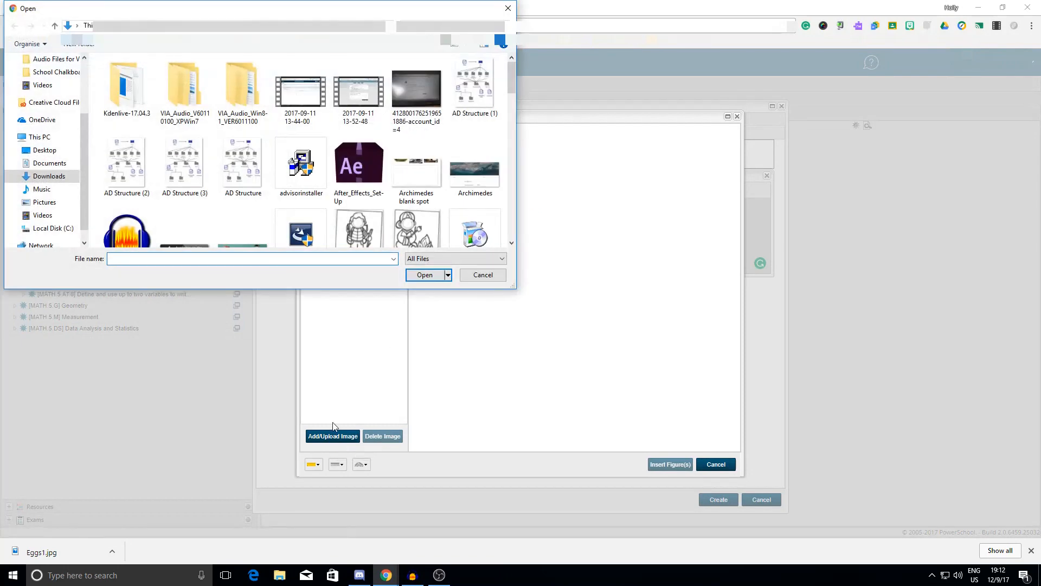
{"action": "scroll", "coordinate": [230, 172], "scroll_direction": "down", "scroll_amount": 2}
{"action": "scroll", "coordinate": [229, 171], "scroll_direction": "down", "scroll_amount": 1}
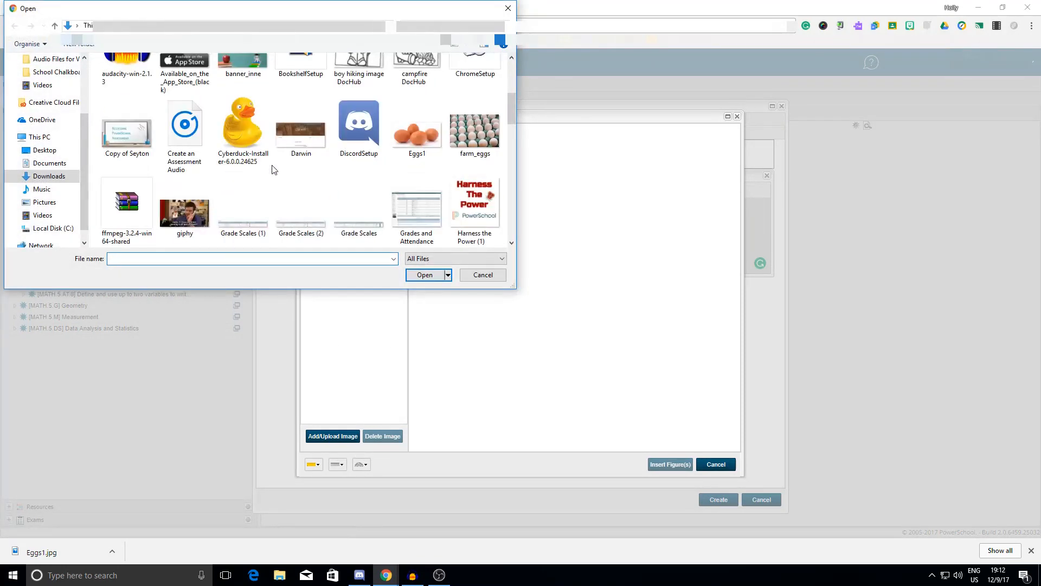
{"action": "left_click", "coordinate": [407, 133]}
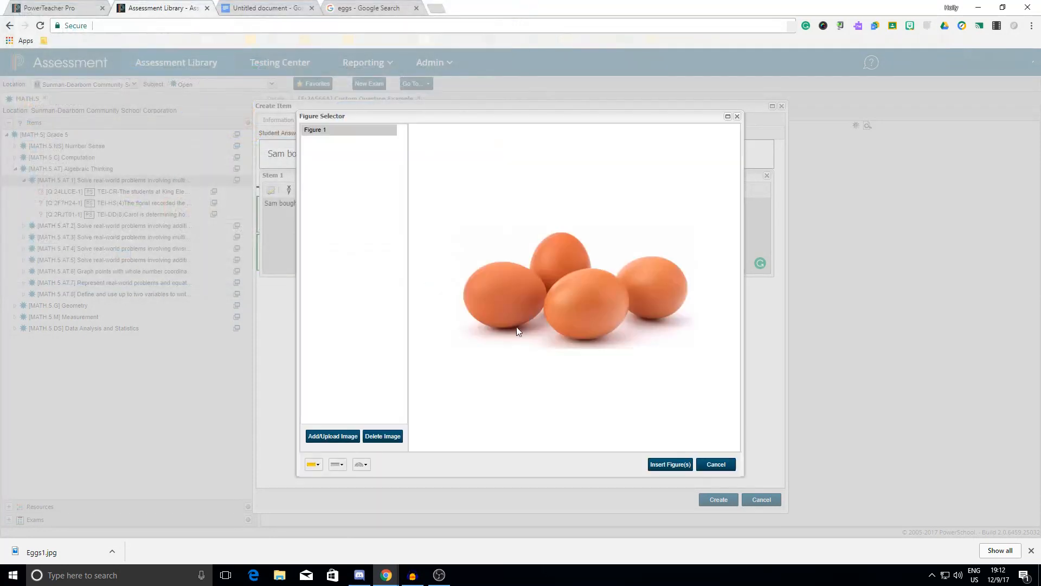
{"action": "left_click", "coordinate": [670, 465]}
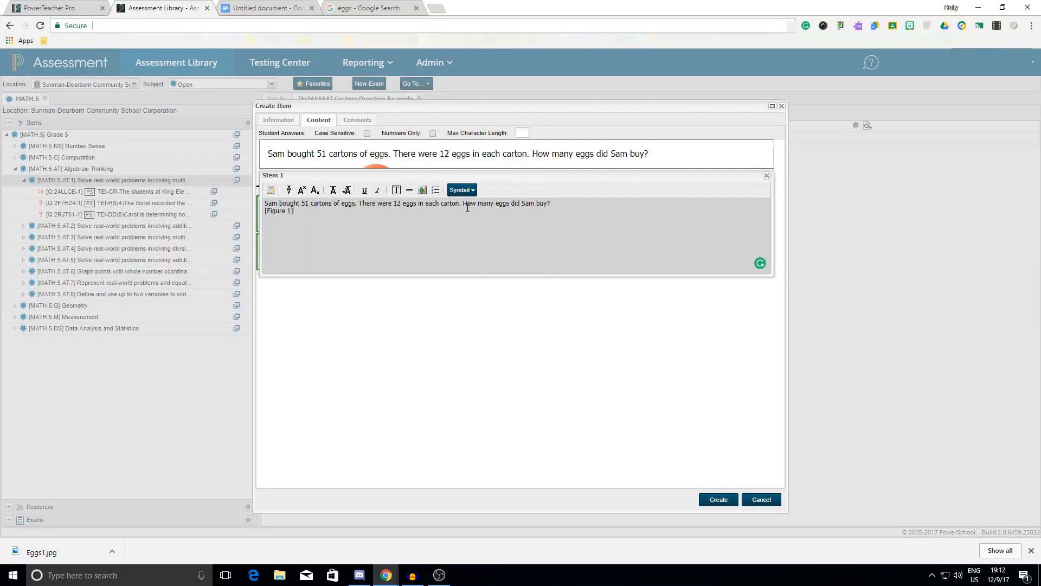
{"action": "left_click", "coordinate": [527, 332]}
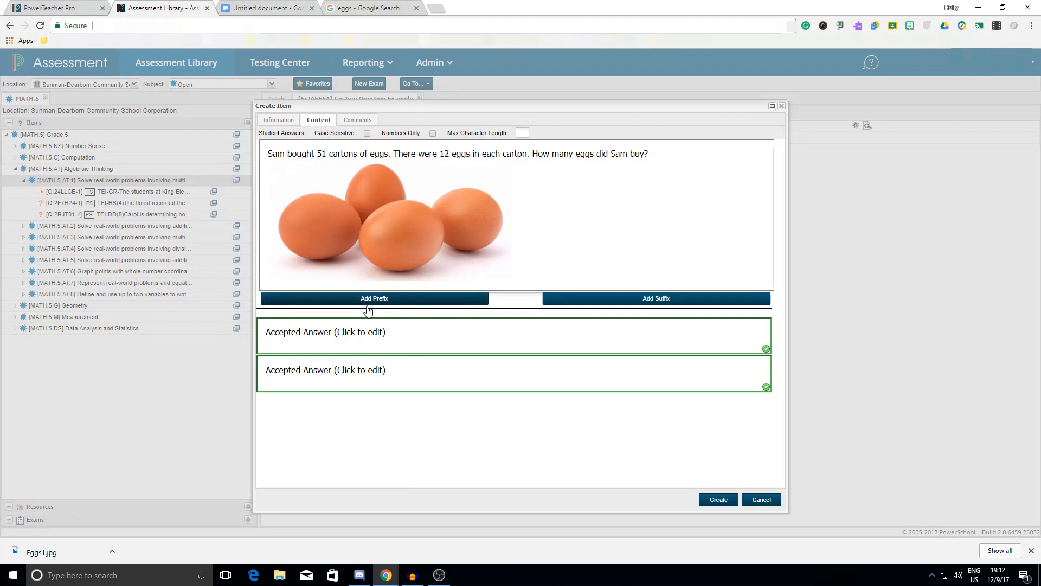
Enter 612 as the first accepted answer
{"action": "left_click", "coordinate": [338, 342]}
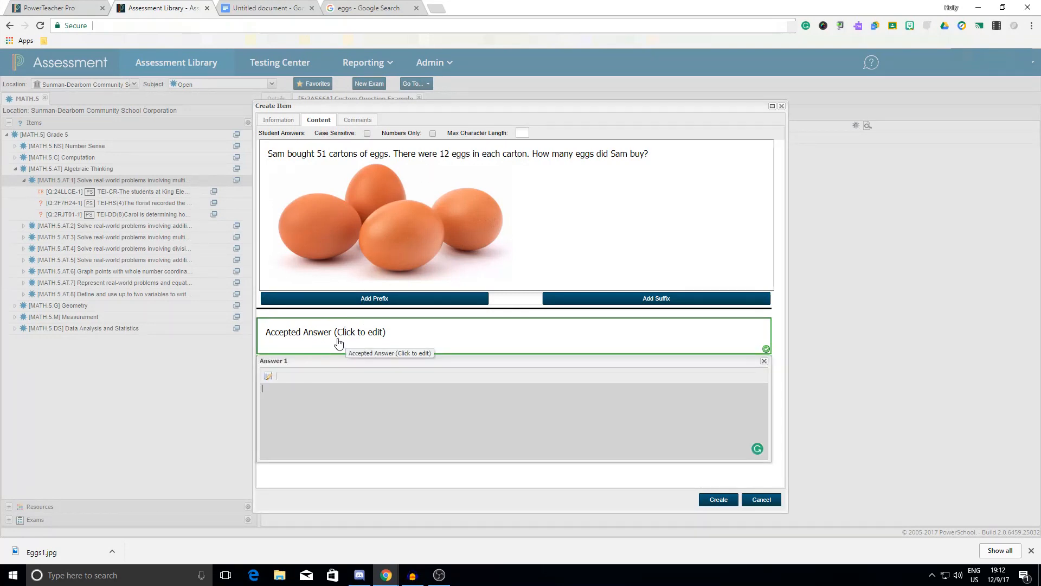
{"action": "type", "text": "612"}
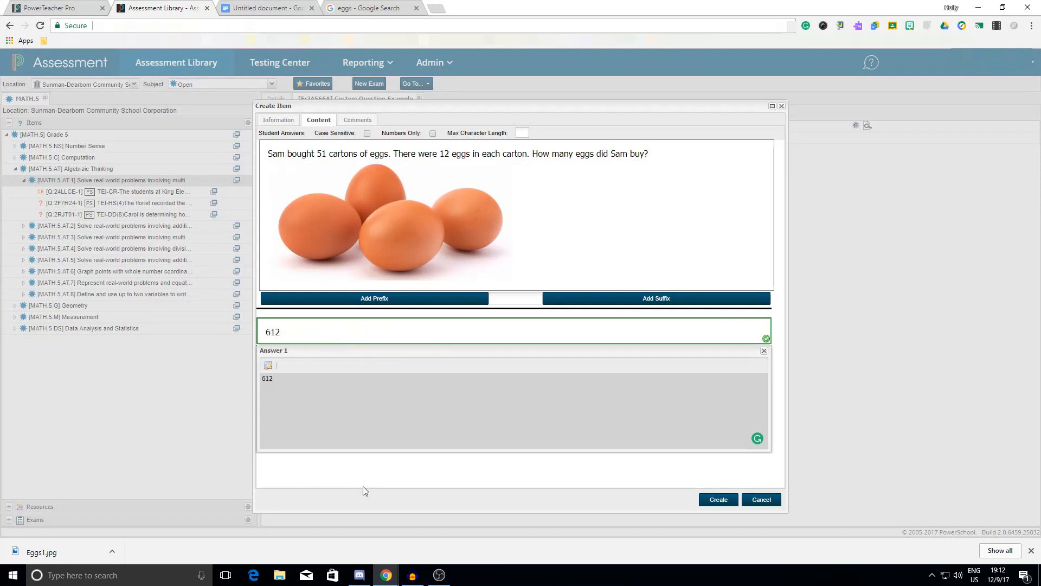
{"action": "left_click", "coordinate": [363, 488]}
Add "612 eggs" as the second accepted answer
{"action": "left_click", "coordinate": [327, 376]}
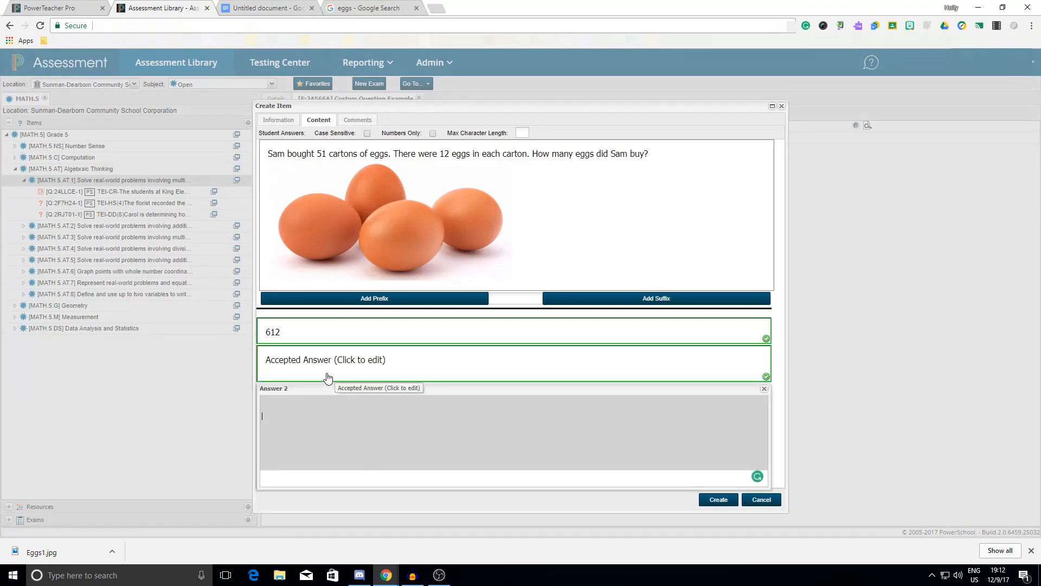
{"action": "type", "text": "612"}
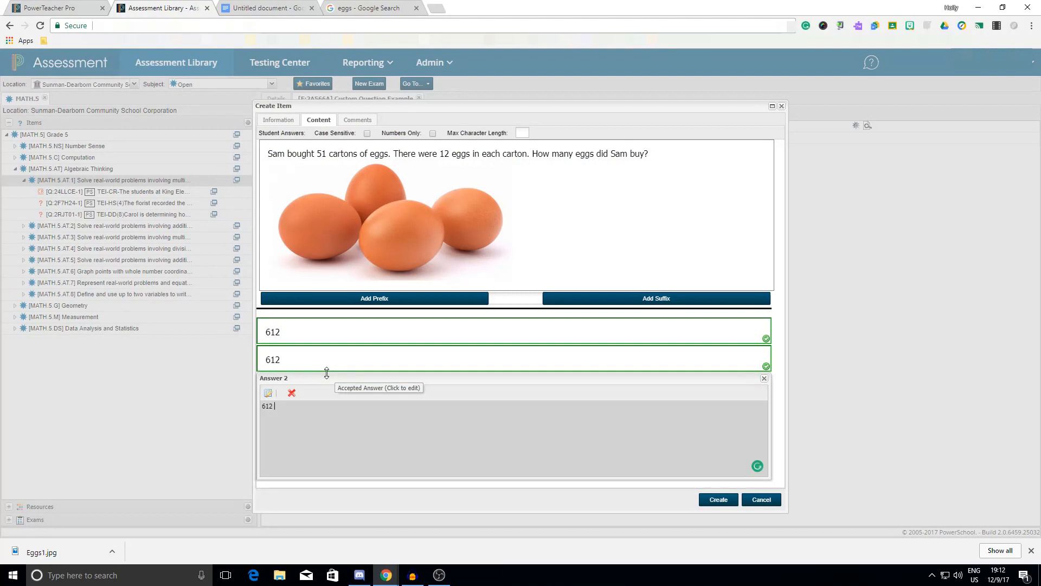
{"action": "type", "text": " eggs"}
{"action": "left_click", "coordinate": [409, 493]}
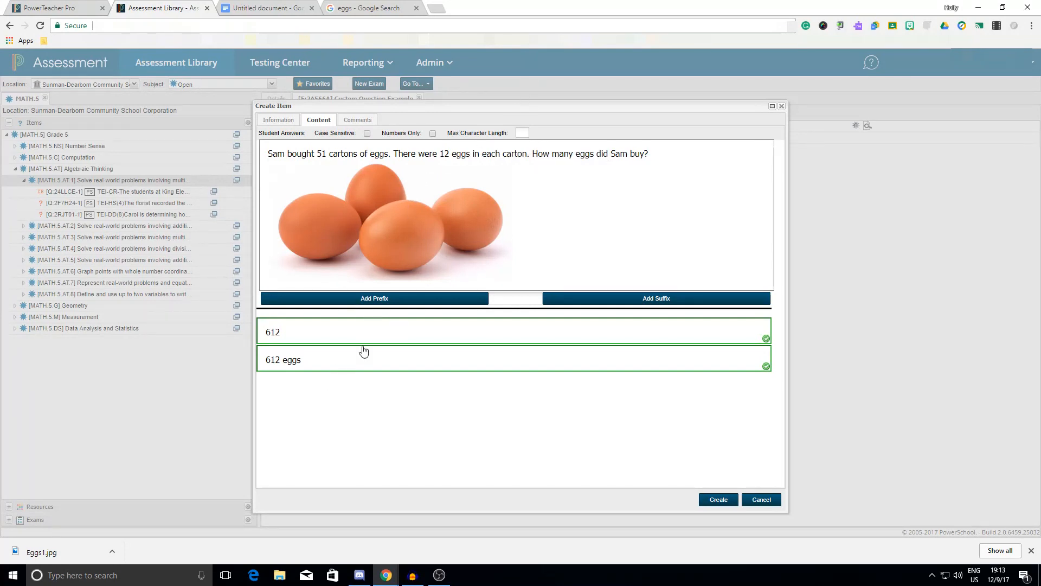
Create the item with a maximum student answer length of 10 characters and review the new egg carton item's details
{"action": "left_click", "coordinate": [523, 132]}
{"action": "left_click", "coordinate": [717, 502]}
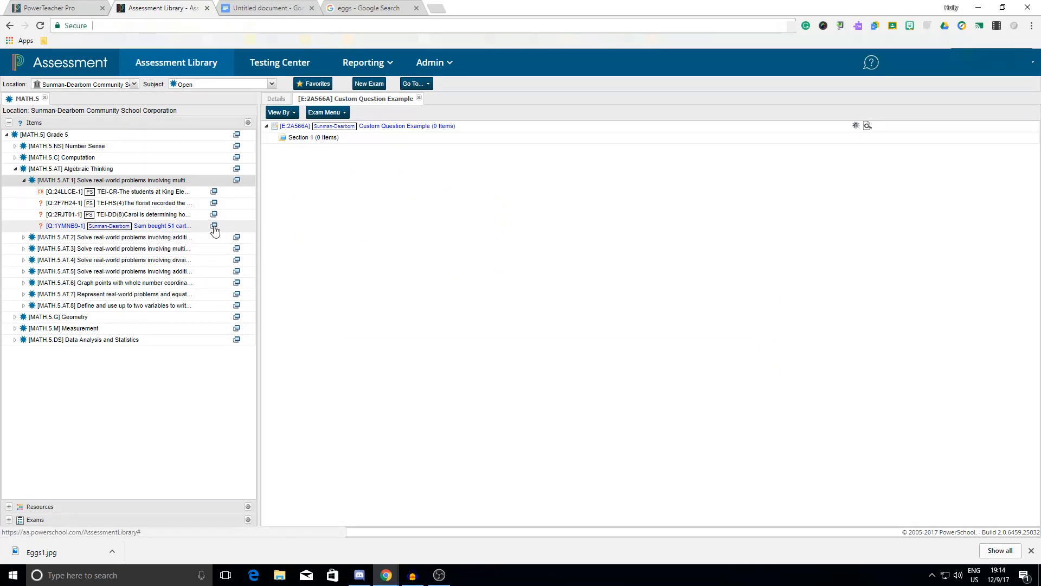
{"action": "left_click", "coordinate": [214, 227]}
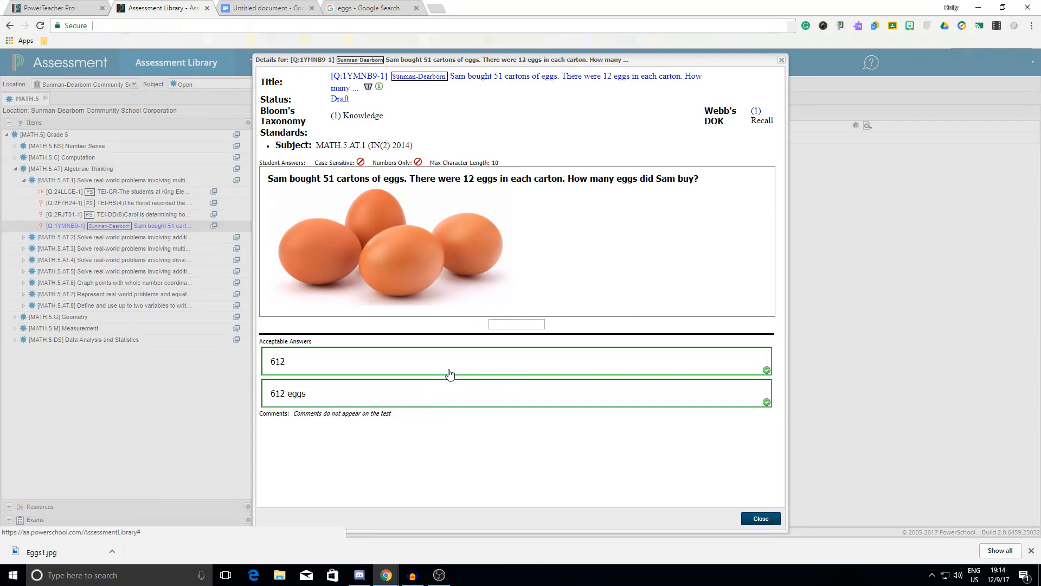
{"action": "left_click", "coordinate": [761, 518]}
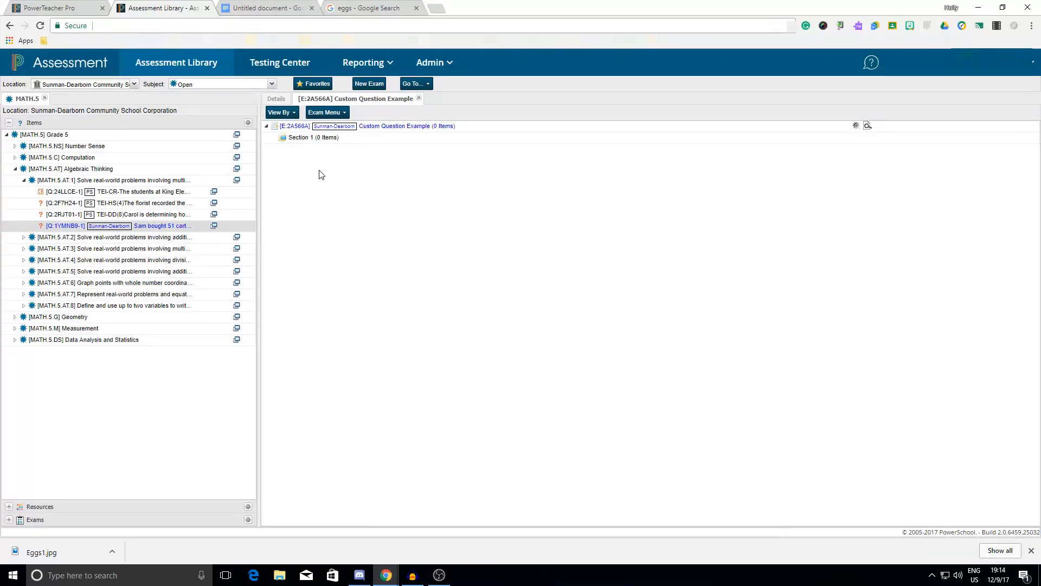
Add the new egg carton item under MATH.5.AT.1 to the Custom Question Example exam
{"action": "mouse_move", "coordinate": [161, 225]}
{"action": "left_mouse_down"}
{"action": "mouse_move", "coordinate": [362, 143]}
{"action": "mouse_move", "coordinate": [362, 155]}
{"action": "mouse_move", "coordinate": [162, 227]}
{"action": "left_mouse_up"}
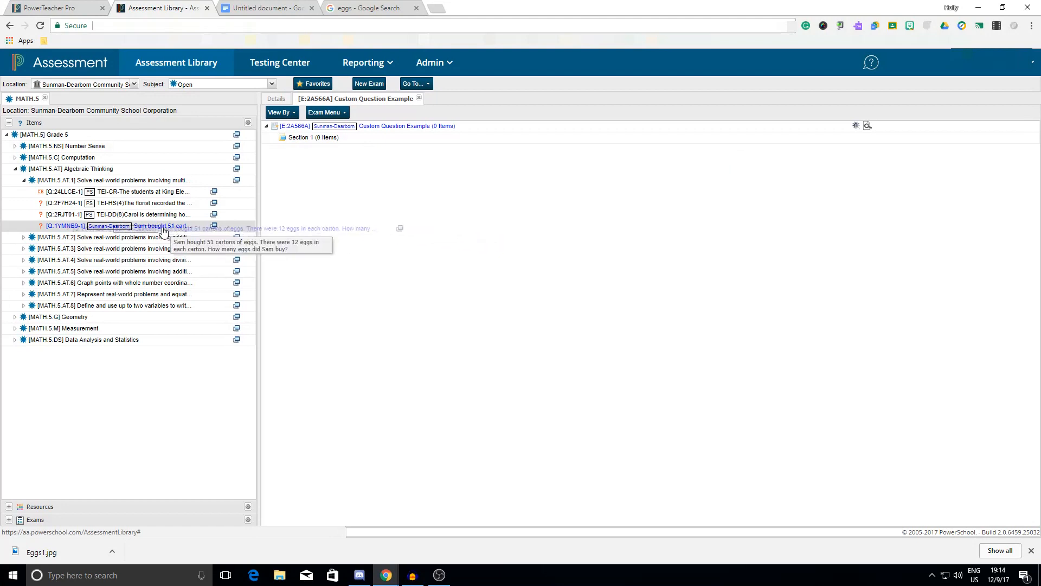
{"action": "right_click", "coordinate": [163, 227]}
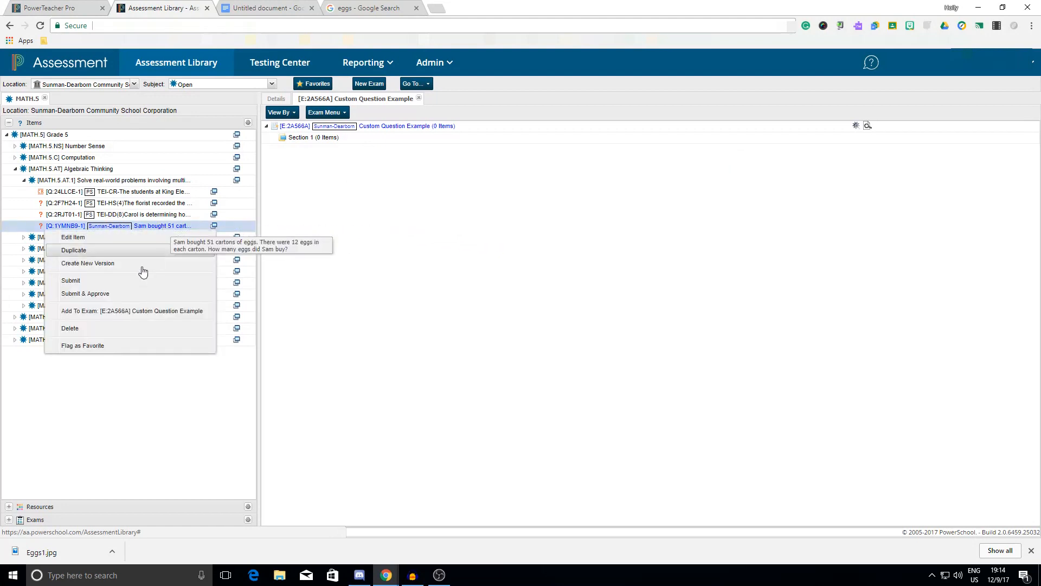
{"action": "left_click", "coordinate": [131, 310]}
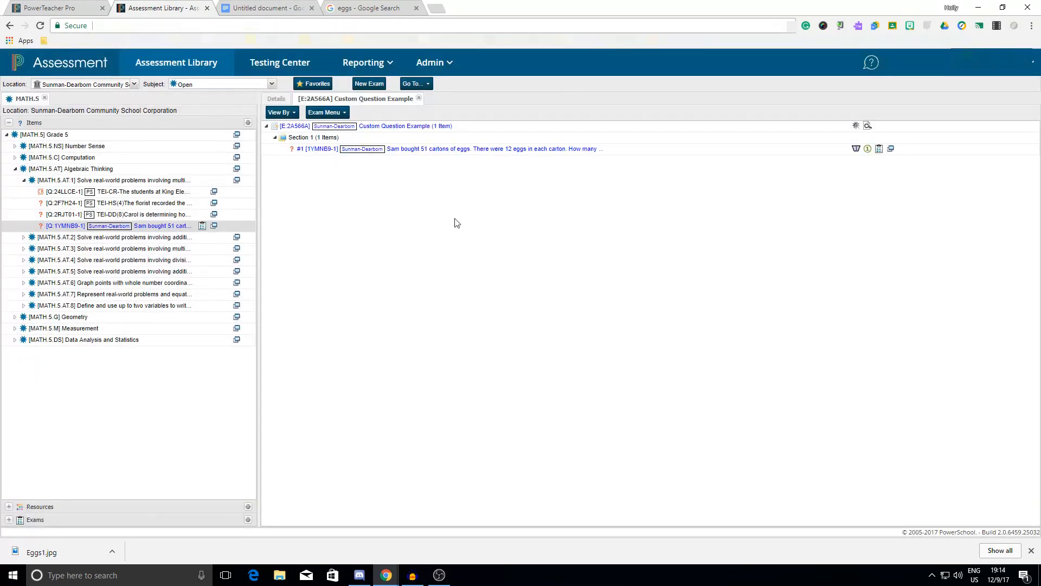